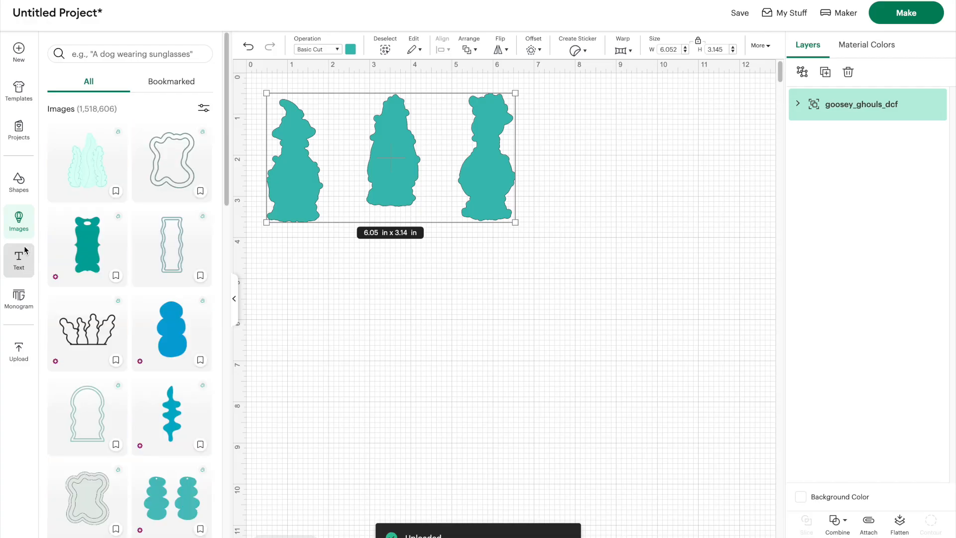
Step: Insert a square, unlock its proportions, resize it to 7 in wide by 4 in high, and move it down the canvas
click(20, 183)
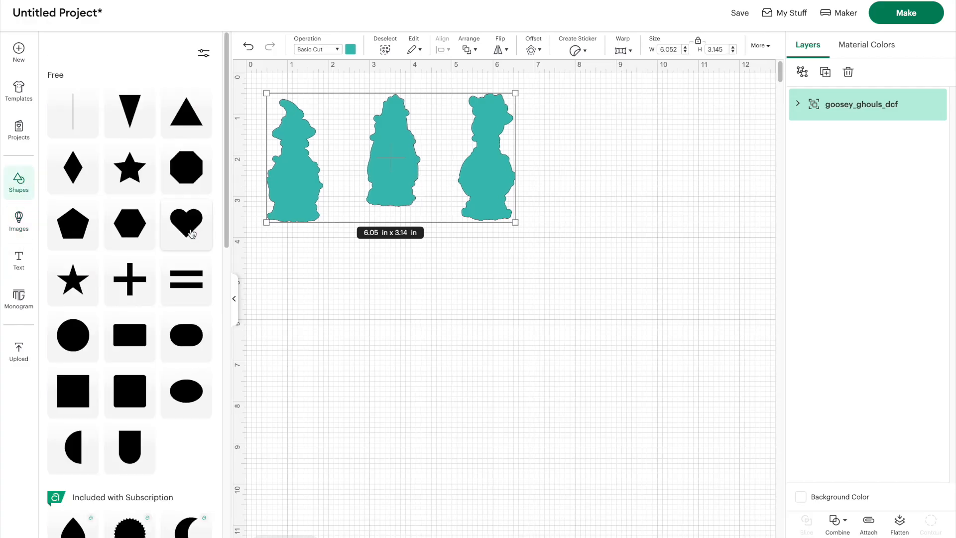
click(73, 391)
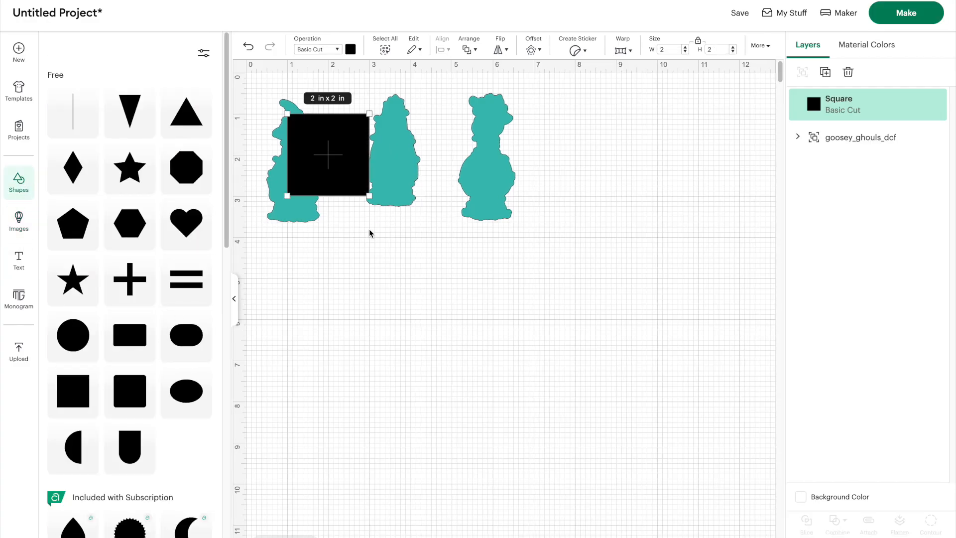
click(698, 41)
click(671, 50)
key(Tab)
text(4)
key(Return)
click(488, 220)
drag(488, 222, 512, 298)
Step: Bring the goosey_ghouls_dcf group to the front and align it with the black rectangle on both centers
click(483, 115)
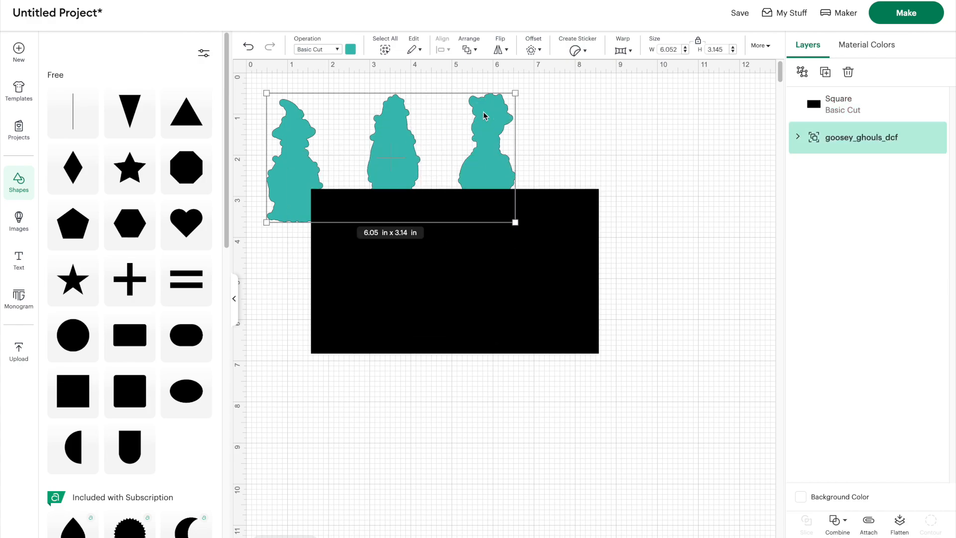
right_click(483, 115)
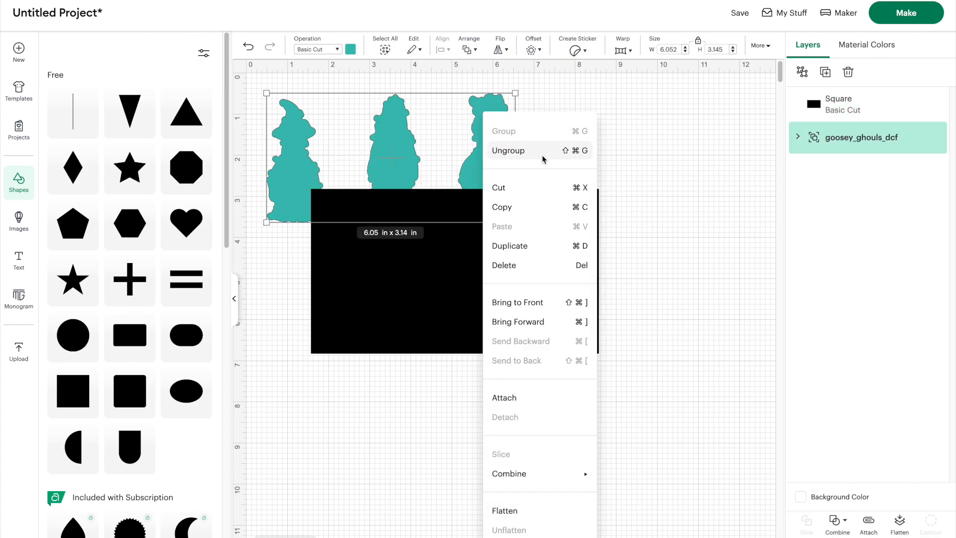
click(531, 305)
drag(262, 84, 607, 360)
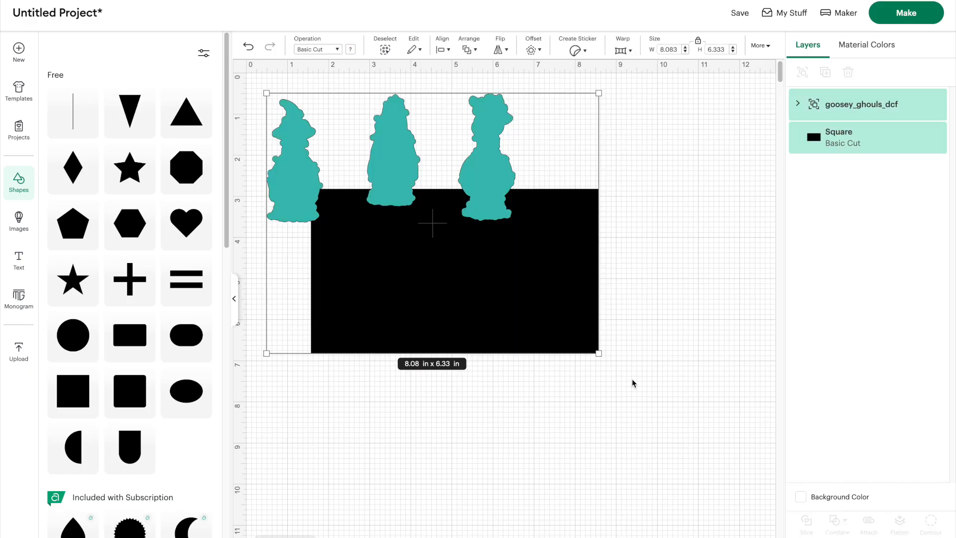
click(441, 50)
click(468, 207)
click(687, 309)
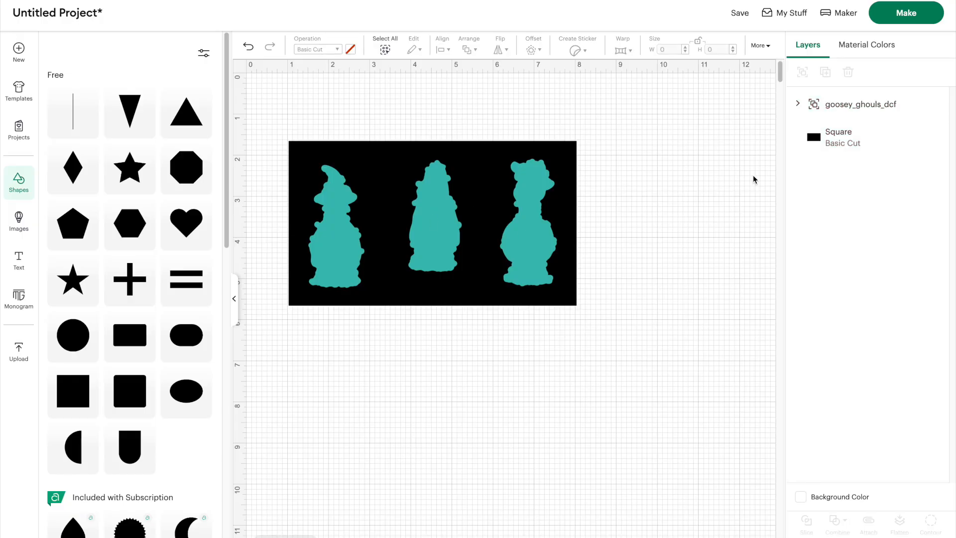
click(798, 104)
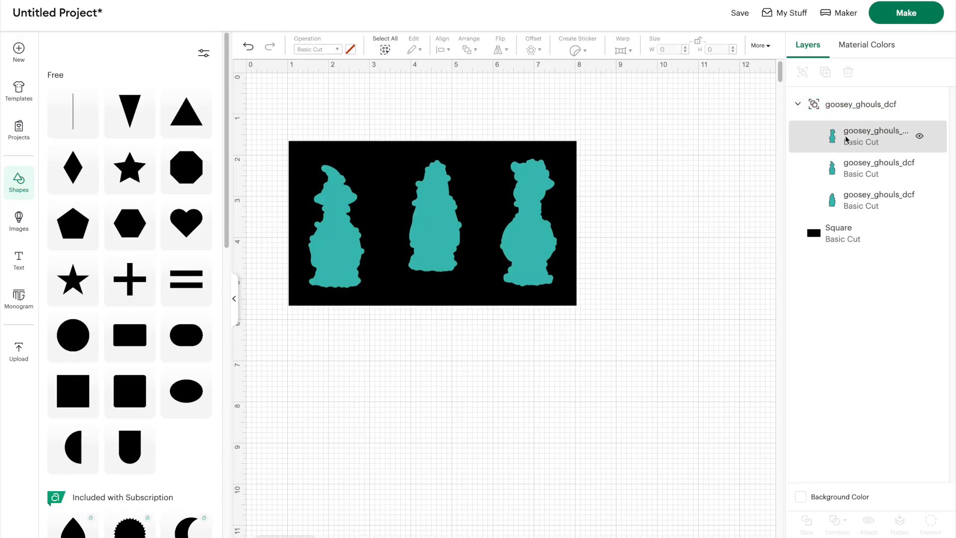
click(846, 140)
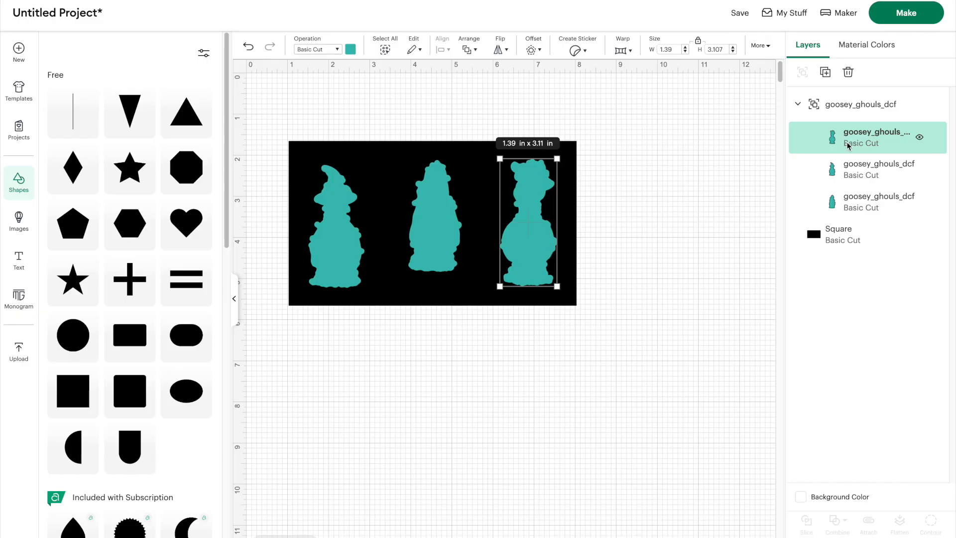
shift+click(843, 242)
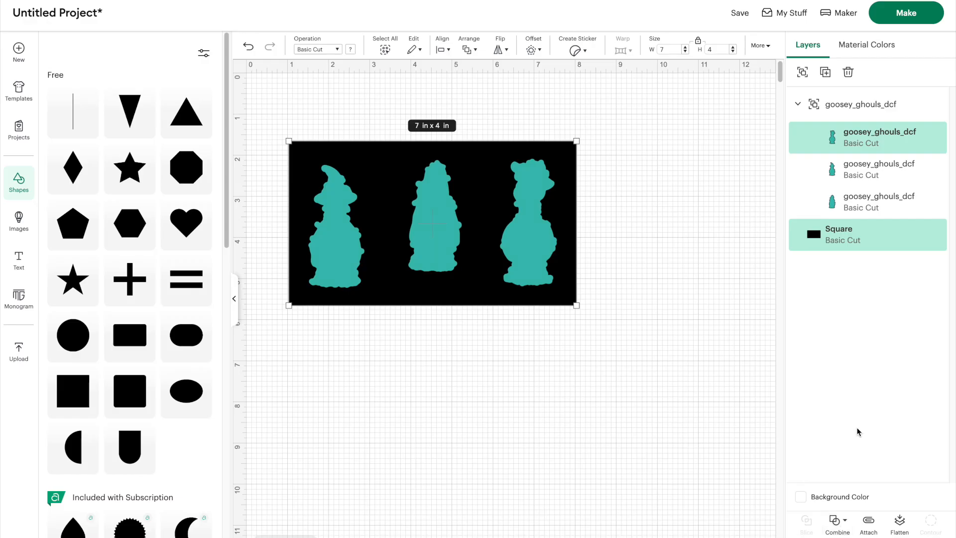
click(741, 256)
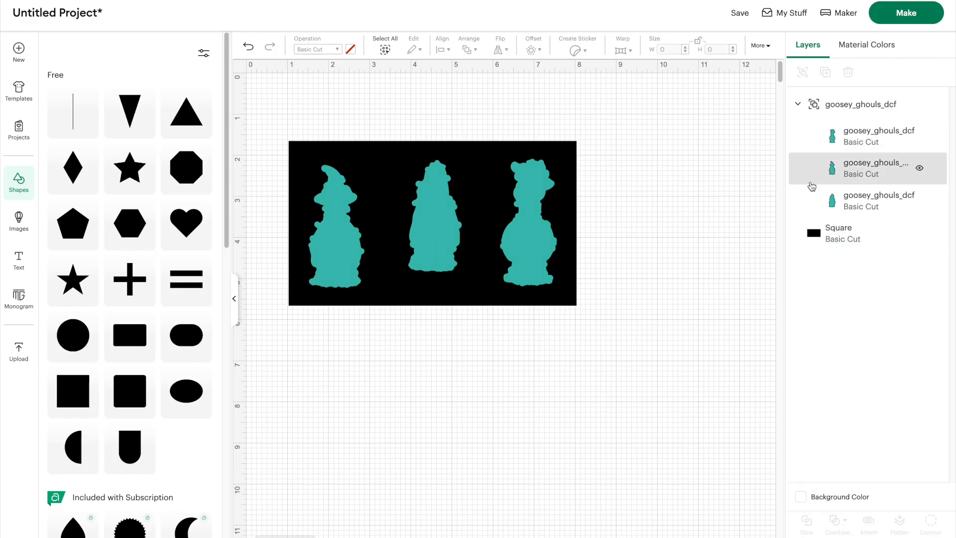
Step: Ungroup the goosey_ghouls_dcf figures and slice the rightmost figure out of the black rectangle
click(839, 109)
click(802, 72)
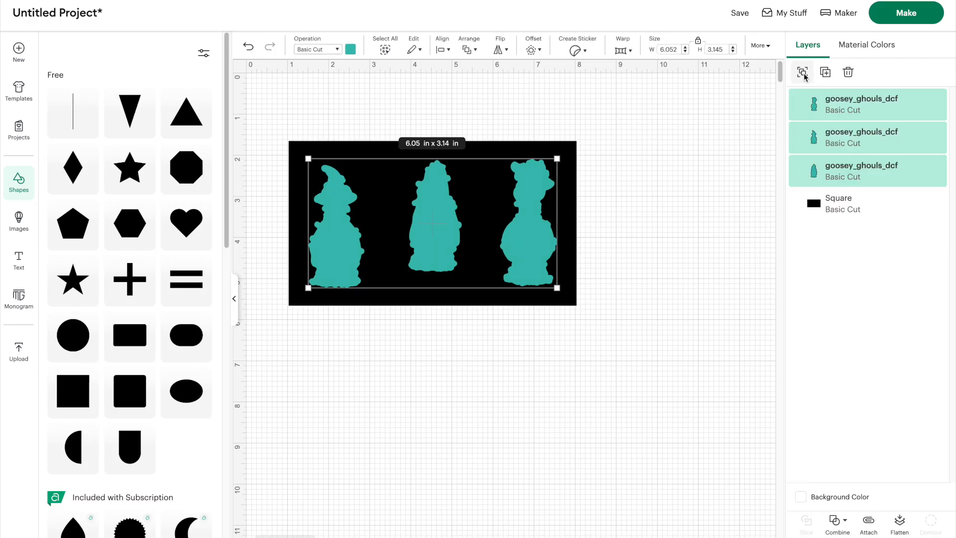
click(836, 112)
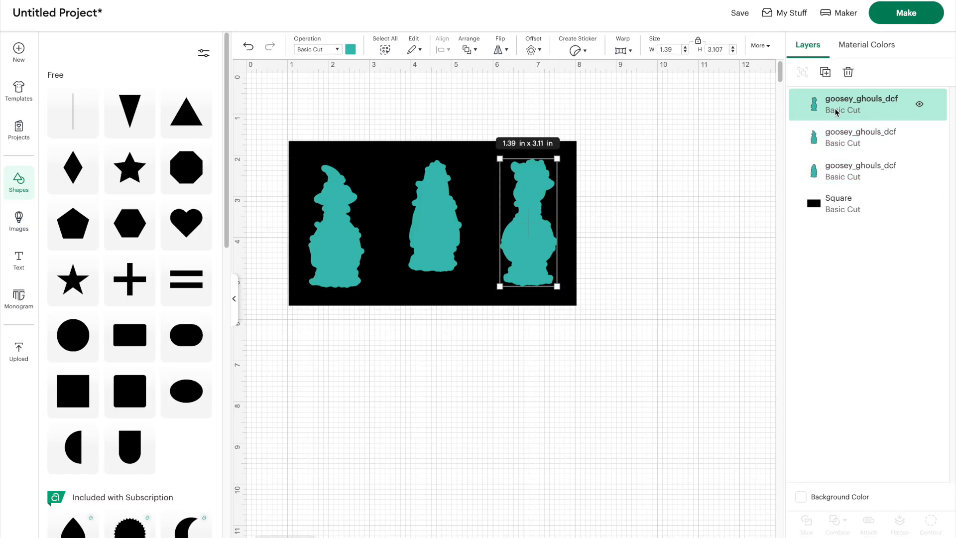
shift+click(832, 213)
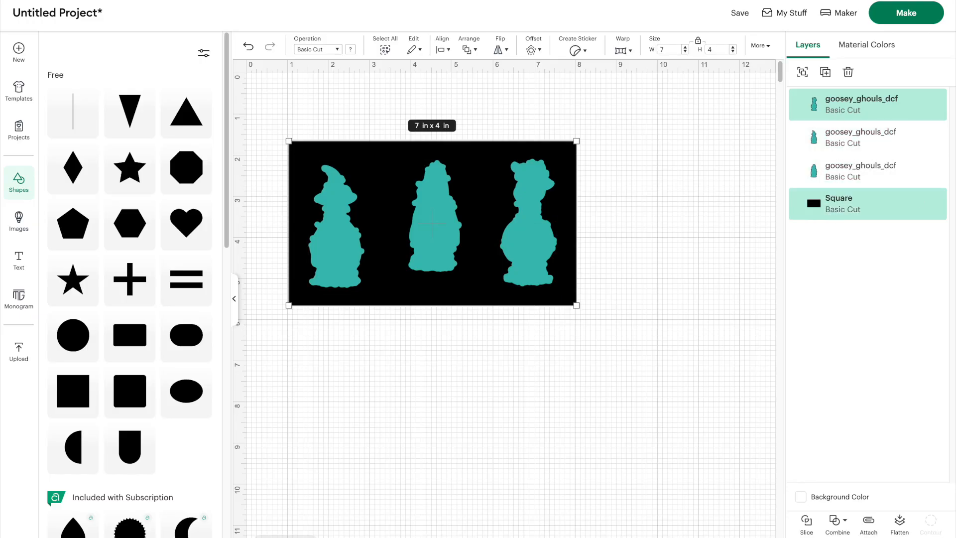
click(807, 523)
click(688, 369)
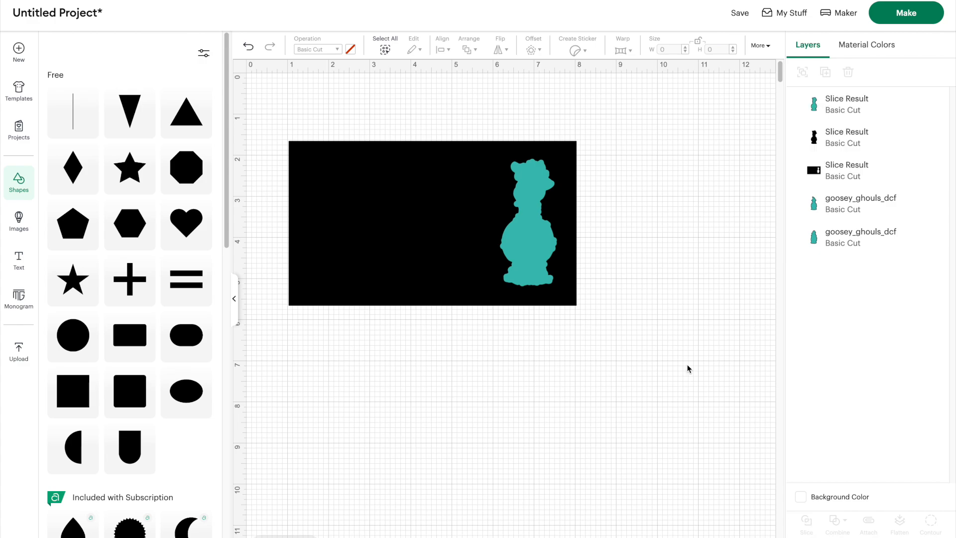
Step: Delete the black piece sliced out by the rightmost figure and move that teal figure off the rectangle
click(835, 140)
key(Delete)
drag(527, 224, 654, 304)
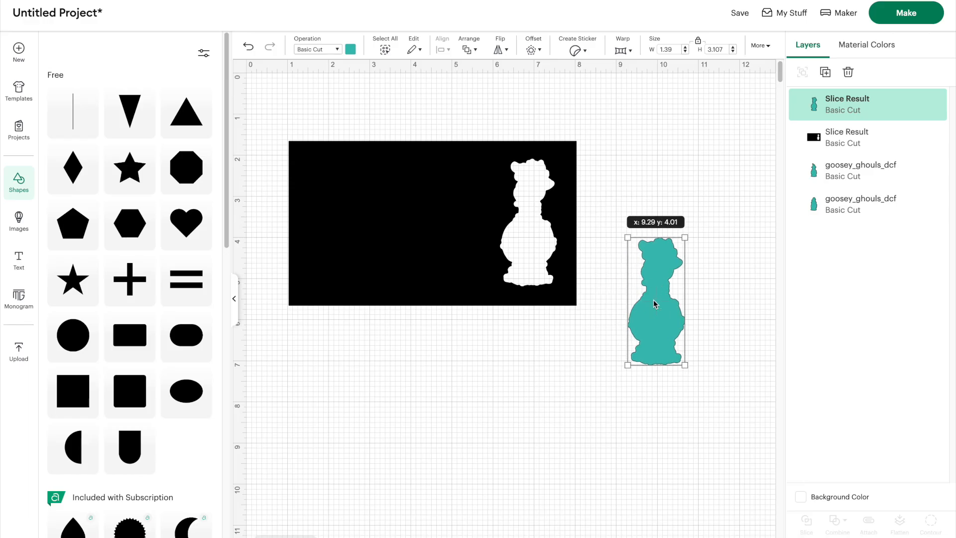
Step: Slice the leftmost figure with the pointed hat out of the black rectangle
click(483, 235)
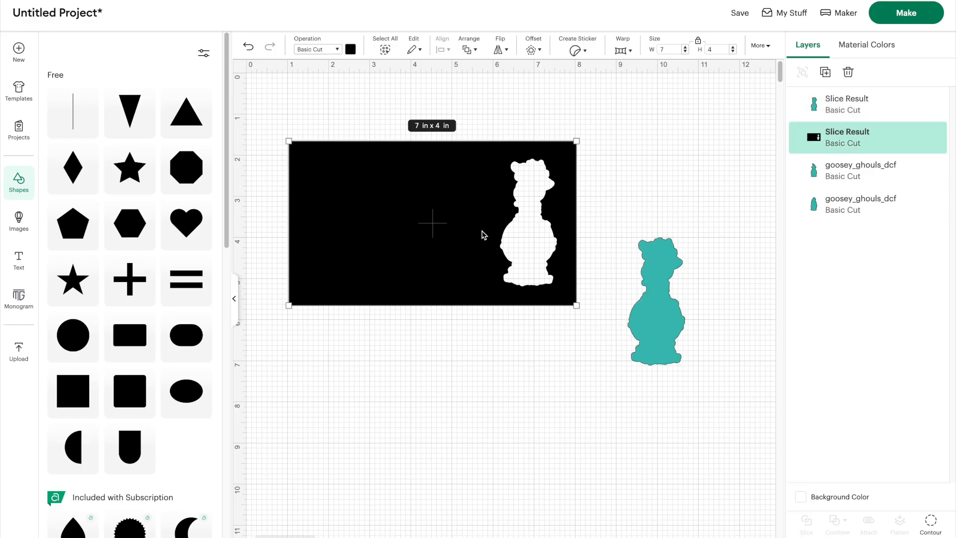
shift+click(826, 177)
click(807, 521)
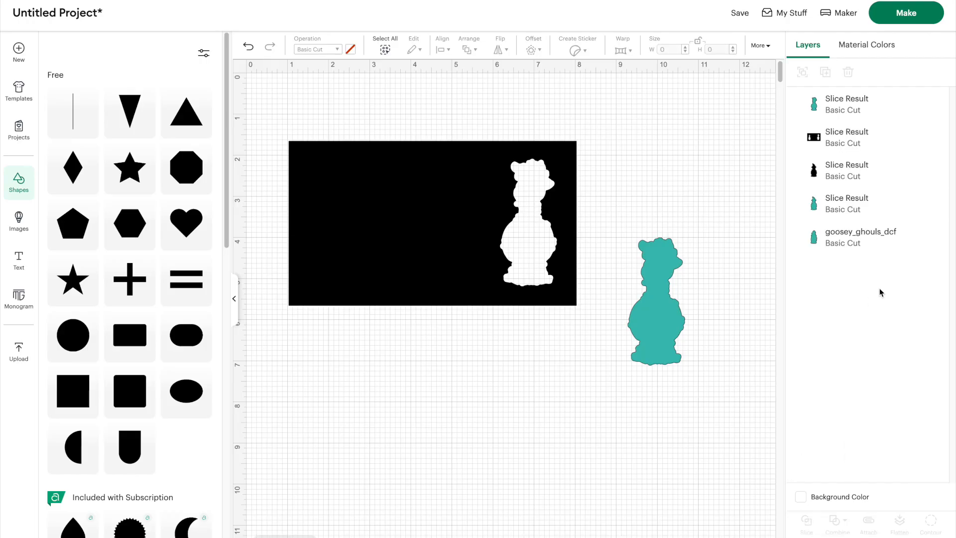
Step: Delete the black pointed-hat piece and move the teal pointed-hat figure below the rectangle
click(853, 175)
key(Delete)
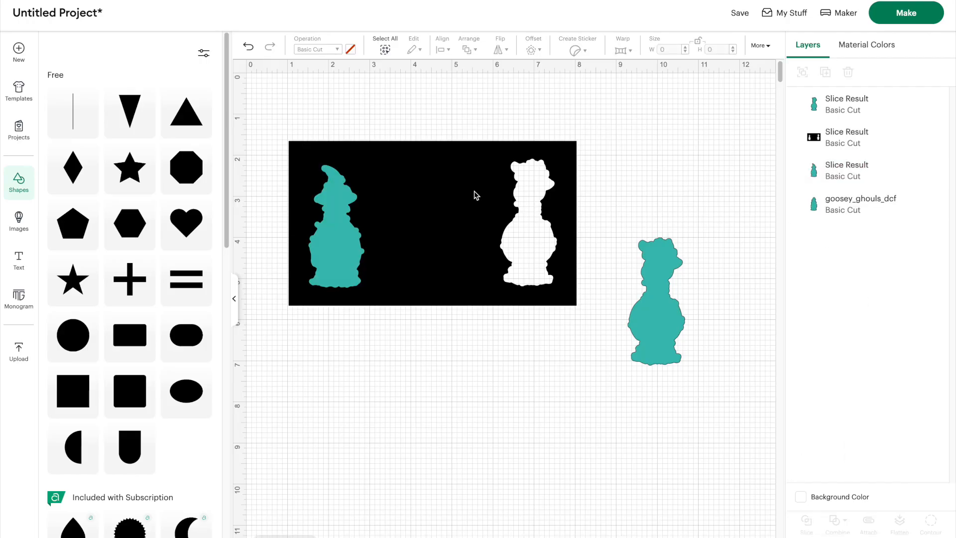
drag(334, 255, 308, 438)
Step: Send the black rectangle to the back and slice the middle figure out of it
click(437, 288)
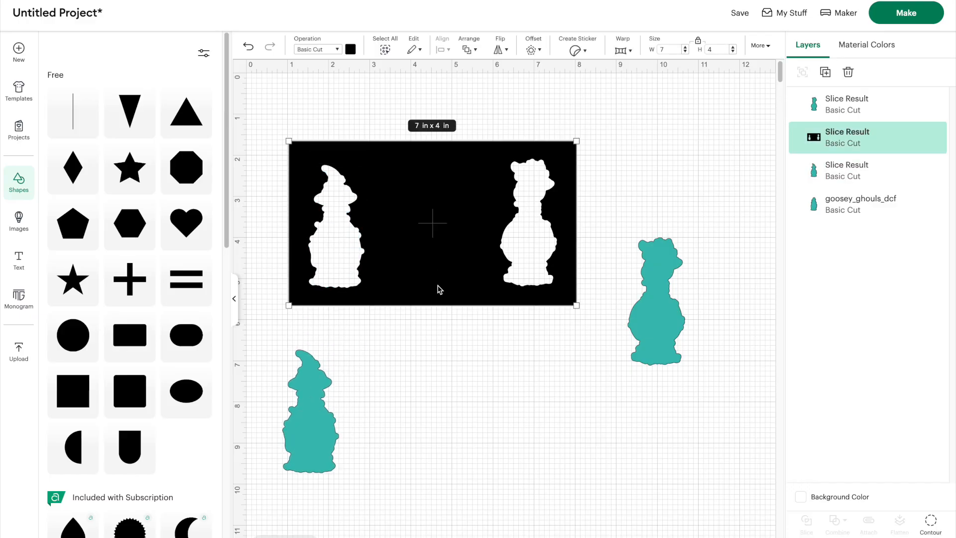
right_click(437, 288)
click(504, 243)
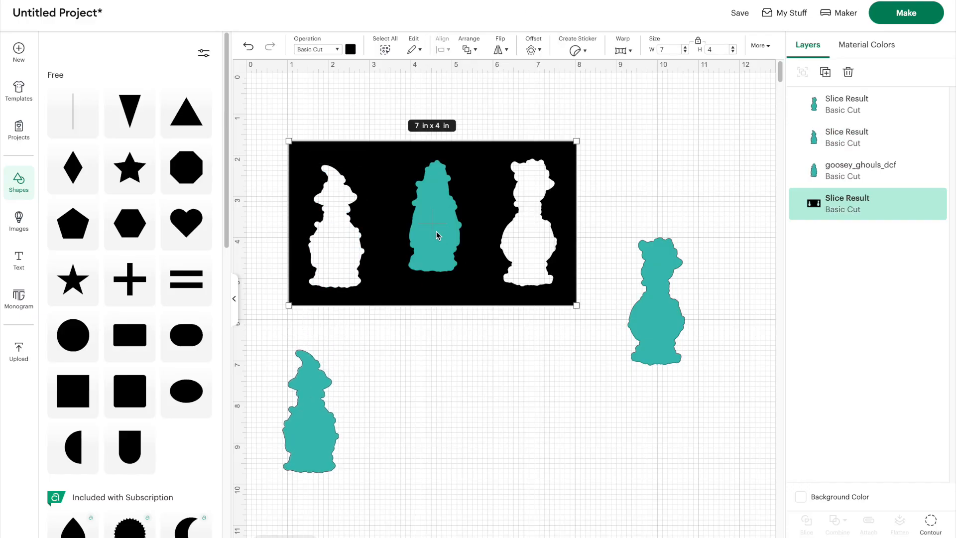
click(842, 141)
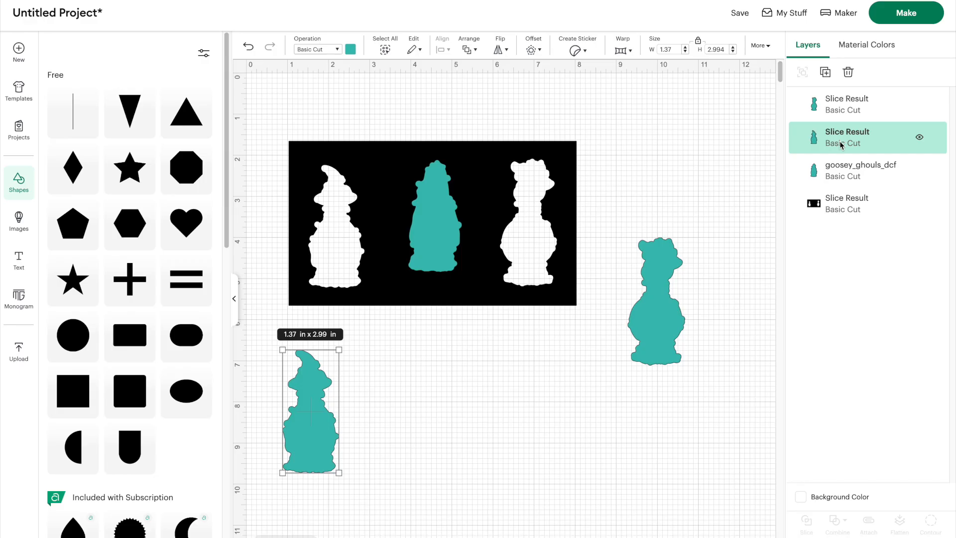
click(841, 166)
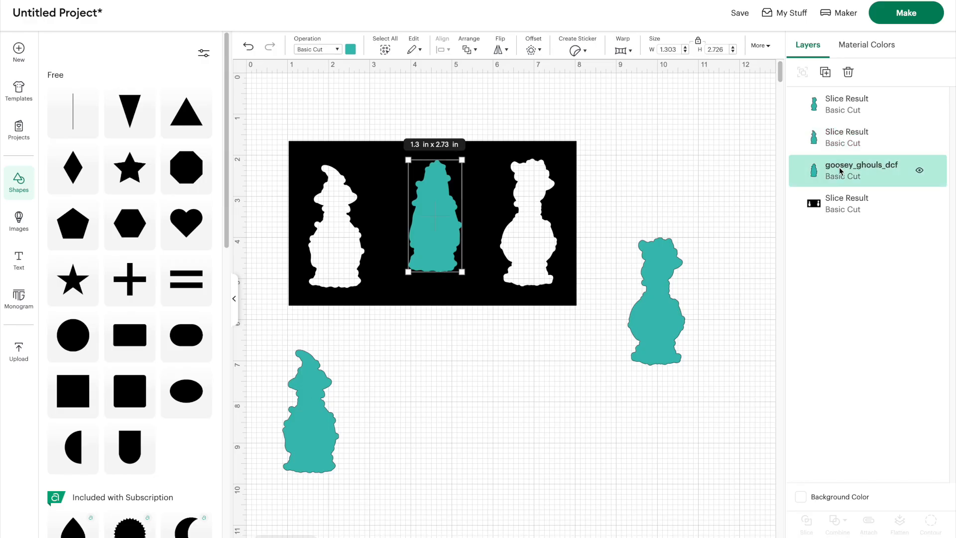
shift+click(840, 202)
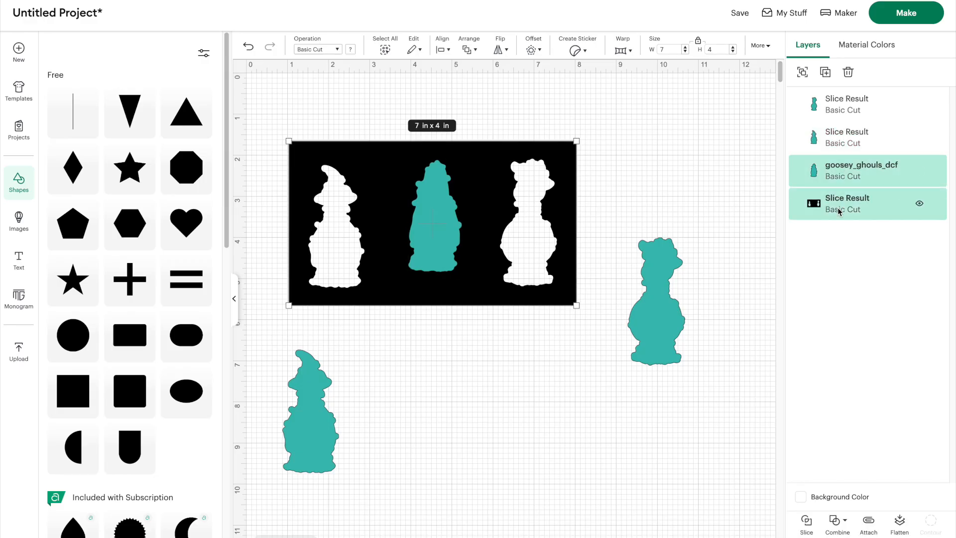
click(805, 522)
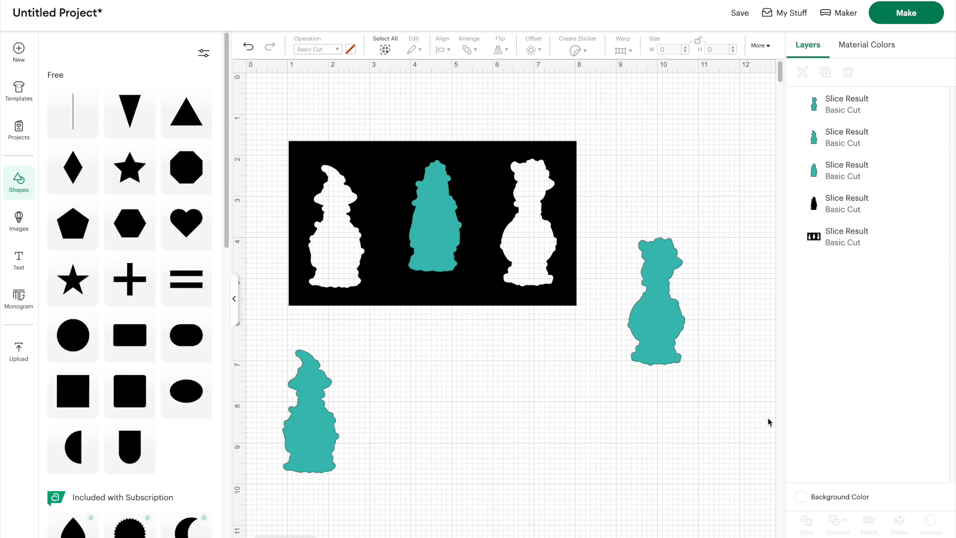
Step: Delete the black middle piece and line up the middle and rightmost teal figures below the rectangle
click(849, 200)
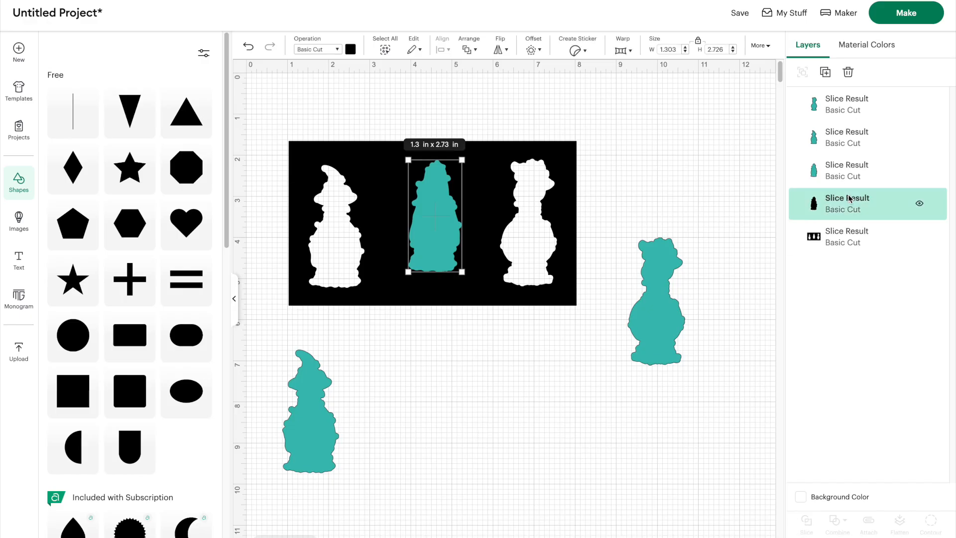
drag(433, 230, 454, 426)
drag(660, 331, 531, 447)
Step: Hide the three teal figure layers, leaving only the cut-out rectangle for cutting
drag(277, 354, 573, 517)
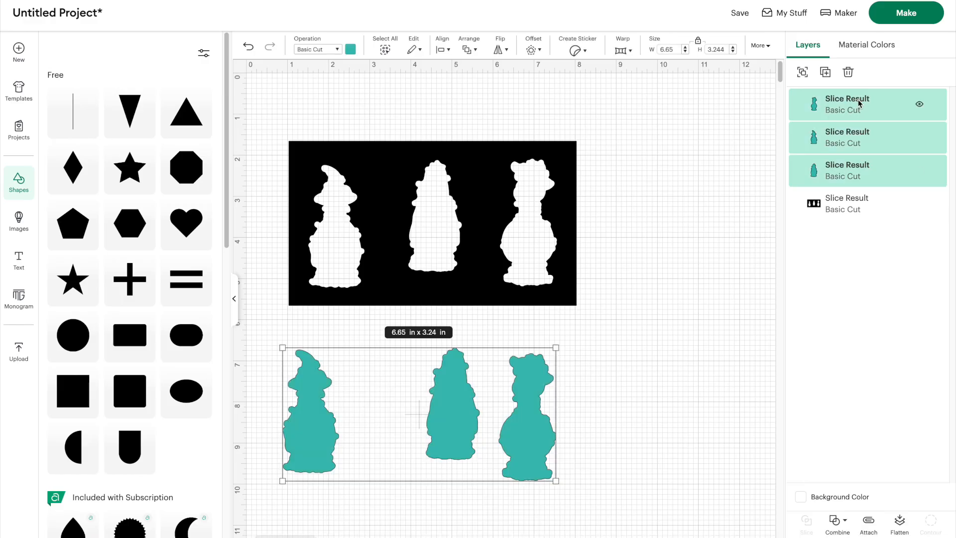
click(920, 104)
click(919, 137)
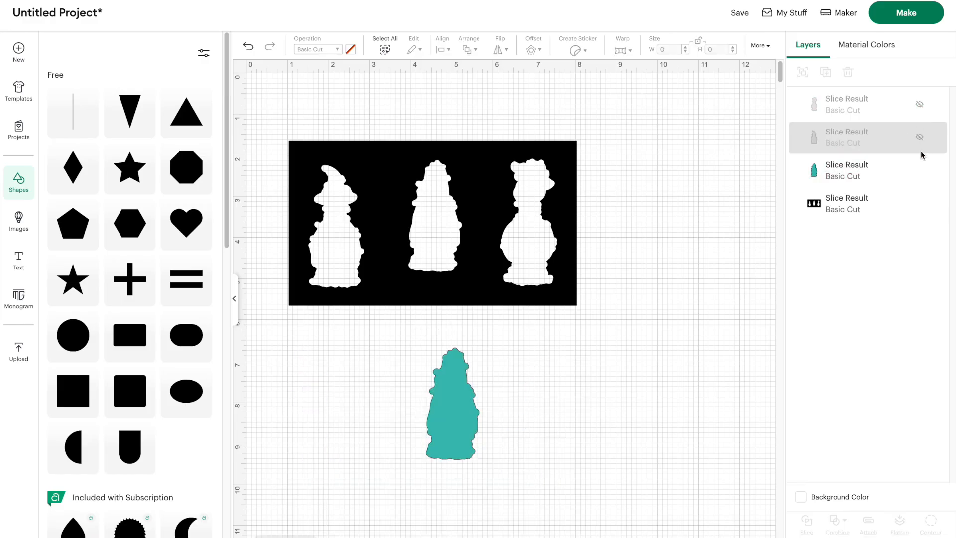
click(920, 169)
Step: Send the design to Make and save the project with the title "Sept 2025 Whit Kit"
click(906, 14)
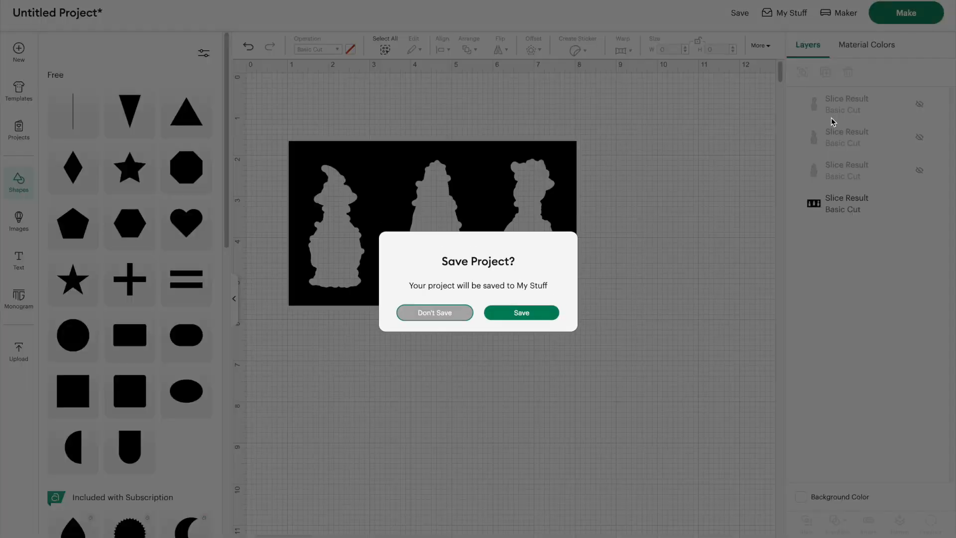
click(543, 316)
click(379, 56)
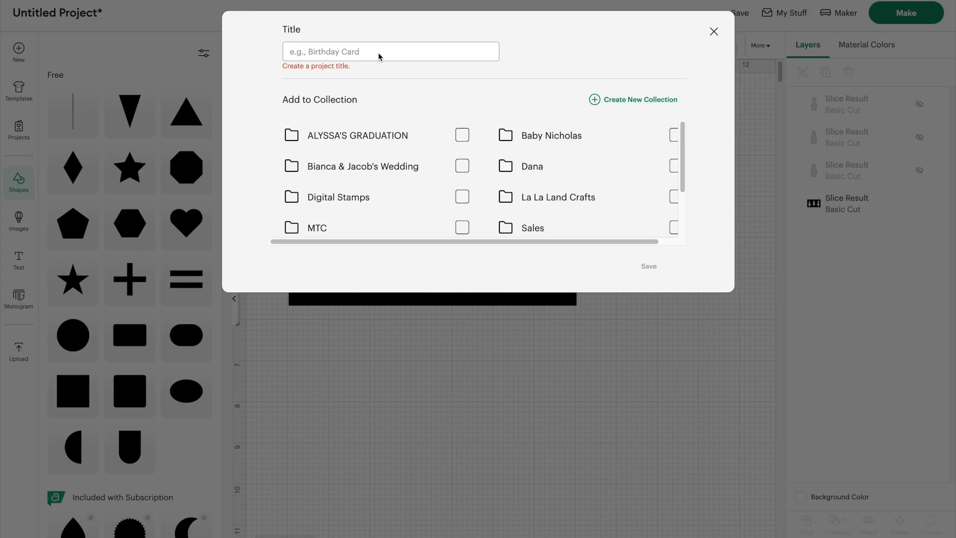
text(W)
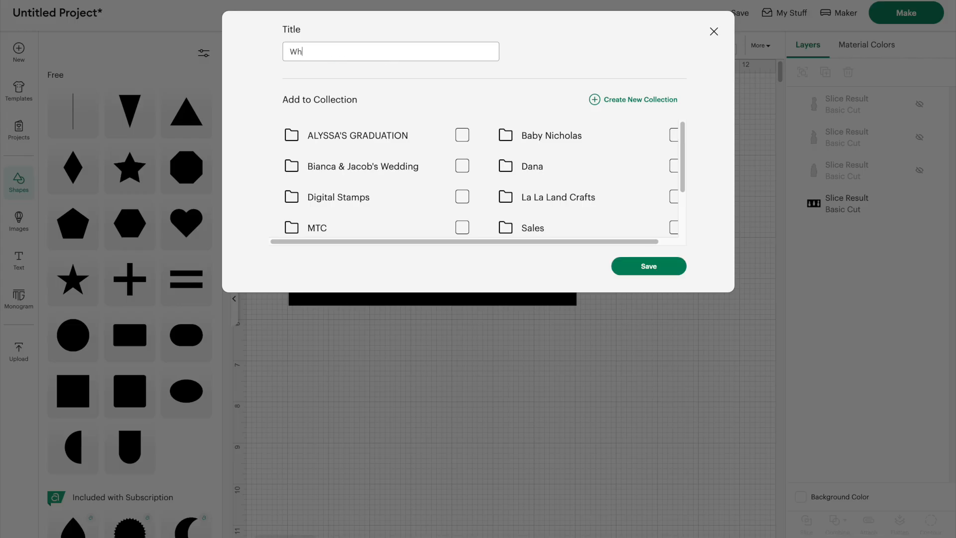
key(BackSpace)
text(sep)
text(Sept 2025 Whit Kit)
click(643, 266)
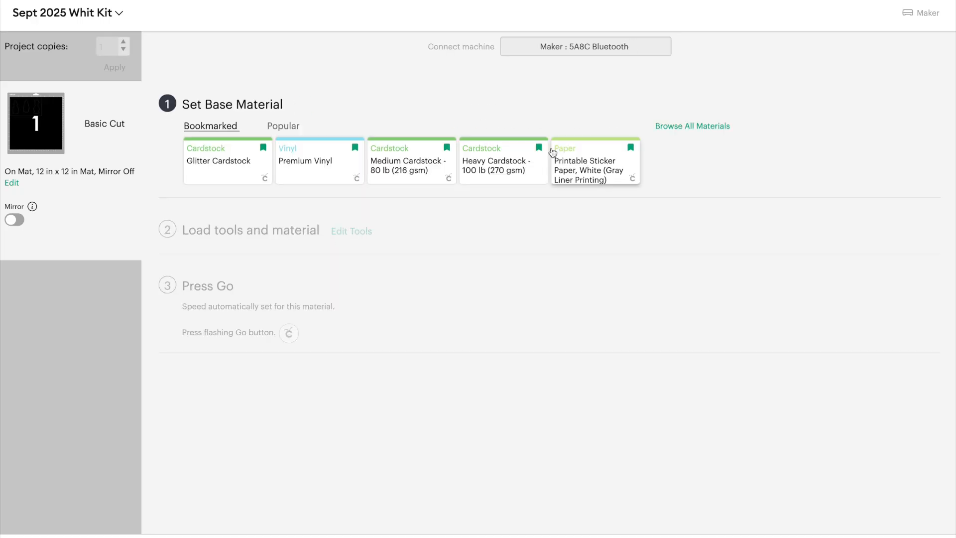
Step: Set the base material to Heavy Cardstock - 100 lb (270 gsm) with the pressure at More
click(512, 166)
click(278, 143)
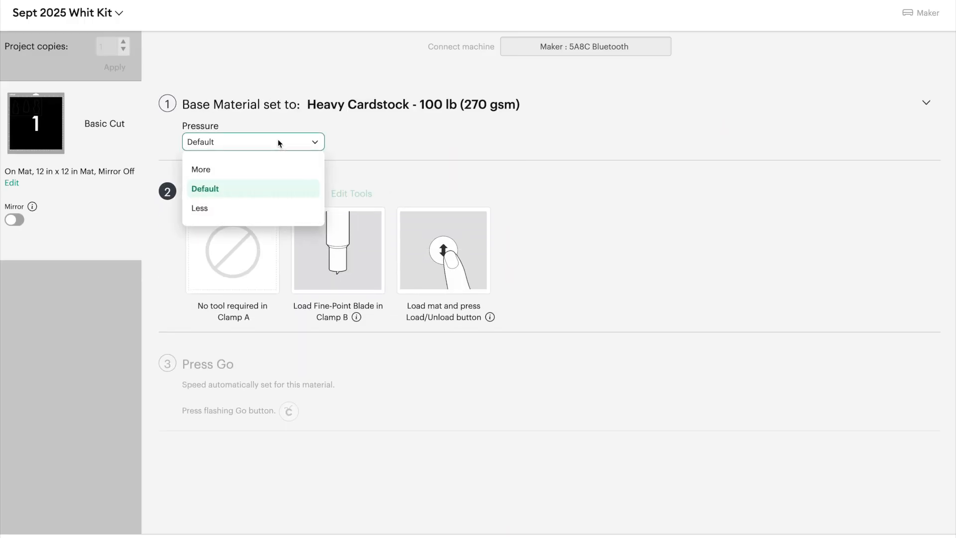
click(264, 173)
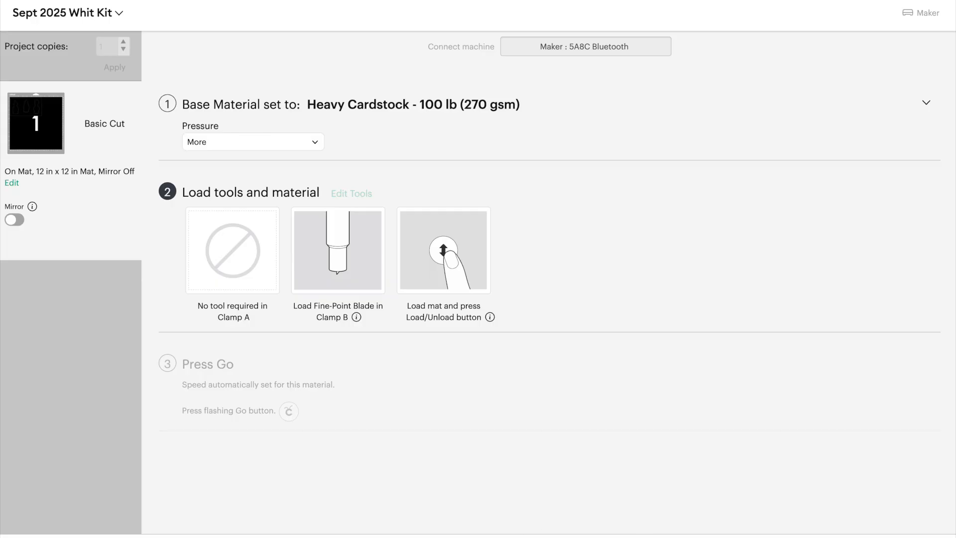
Step: Cancel the cut and return to the design canvas
click(796, 536)
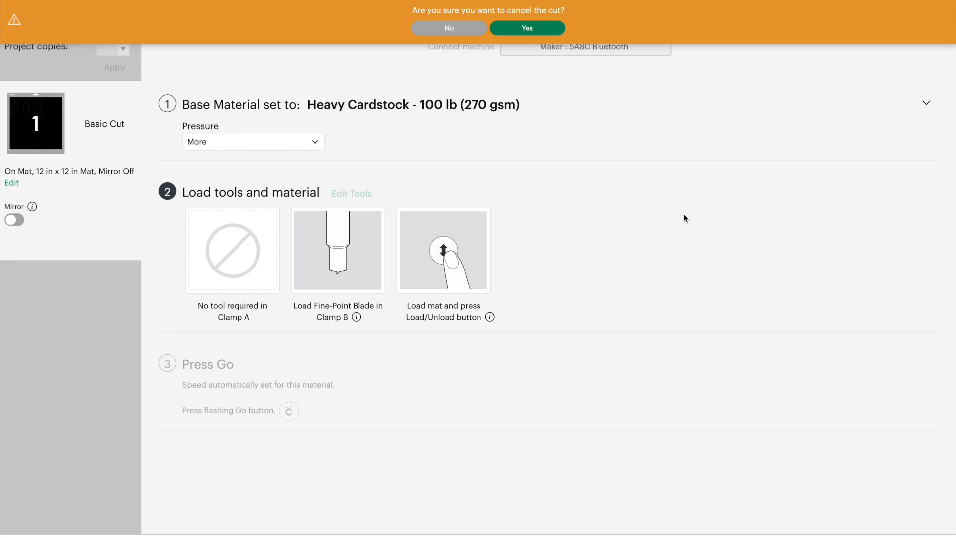
click(520, 29)
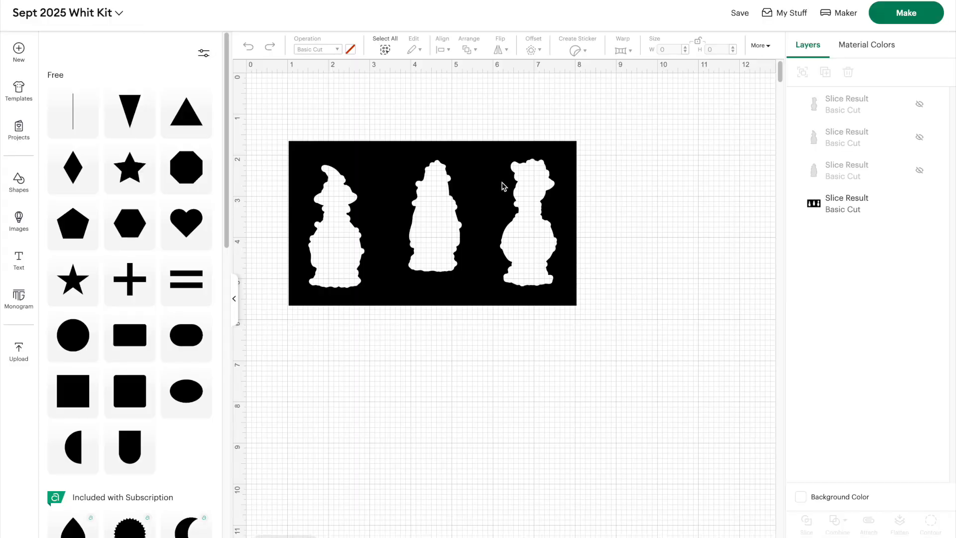
Step: Hide the cut-out rectangle layer and show the three teal figure layers
click(498, 185)
click(919, 203)
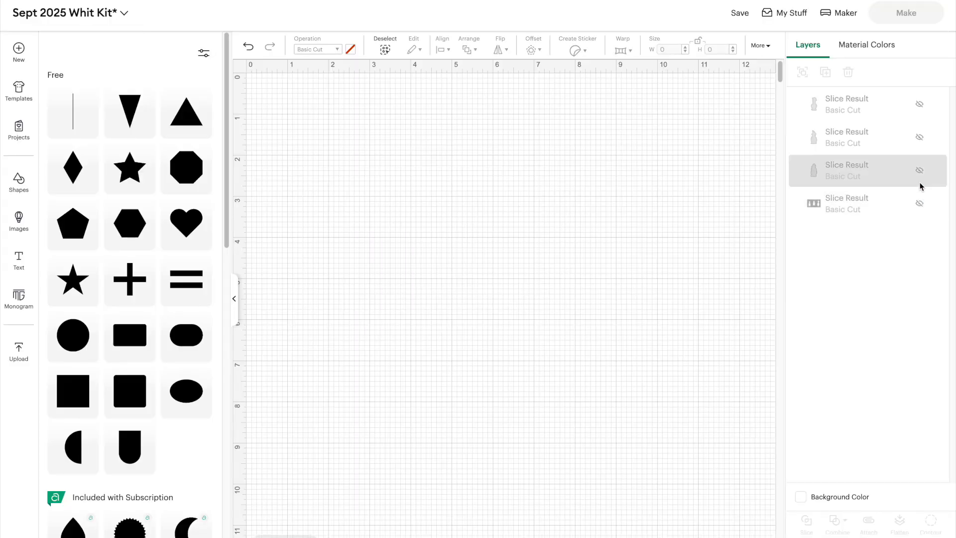
click(919, 170)
click(920, 136)
click(920, 104)
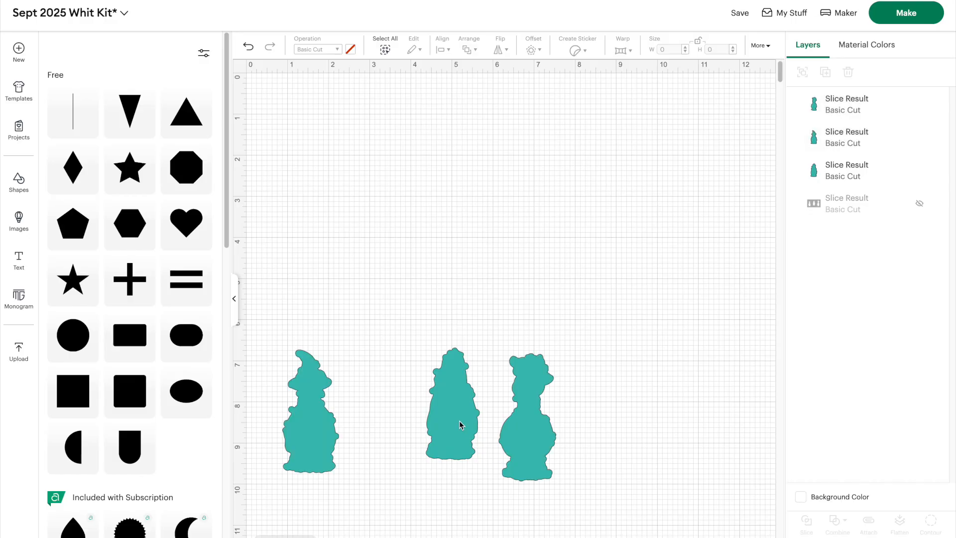
Step: Send the three figures to Make and set the material size to 8.5 in x 11 in (Letter)
click(897, 16)
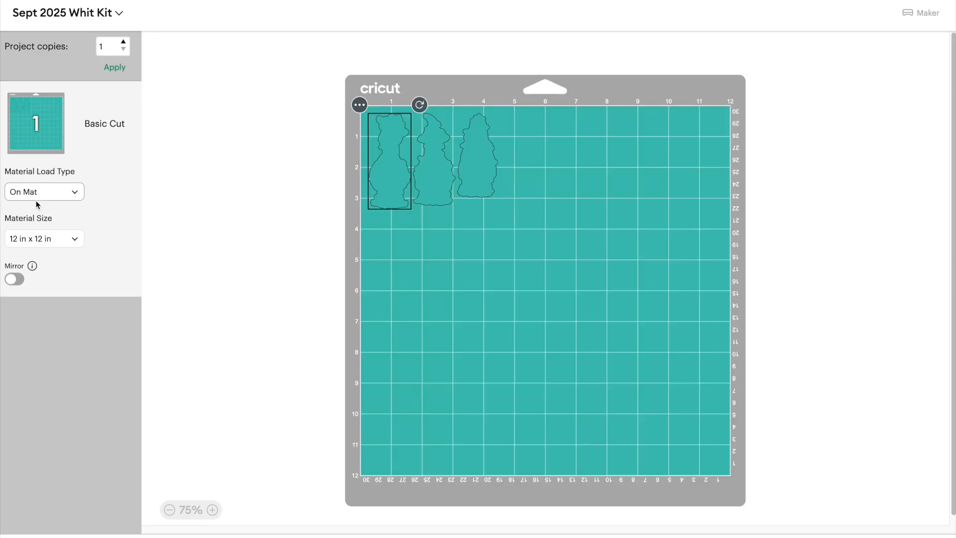
click(32, 240)
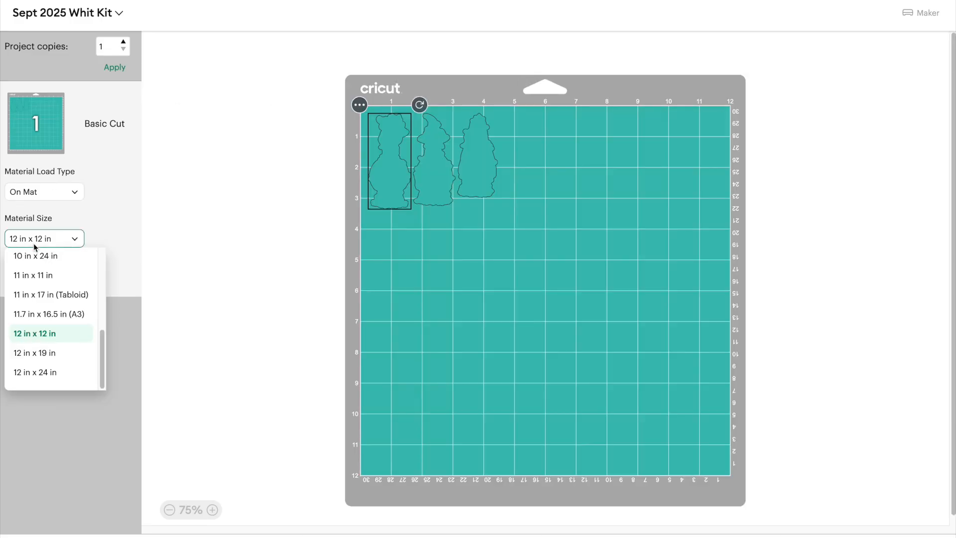
scroll(38, 311, up, 1)
scroll(39, 312, up, 5)
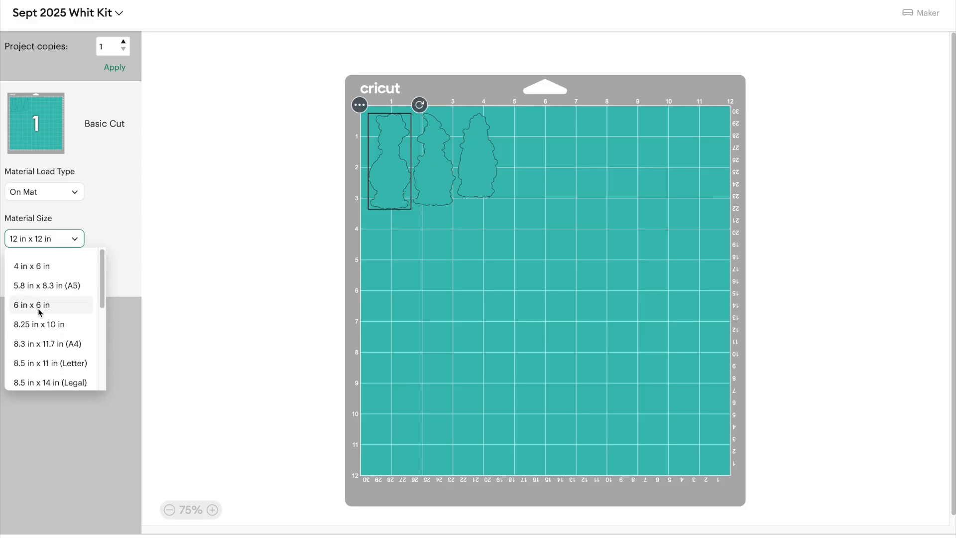
click(48, 363)
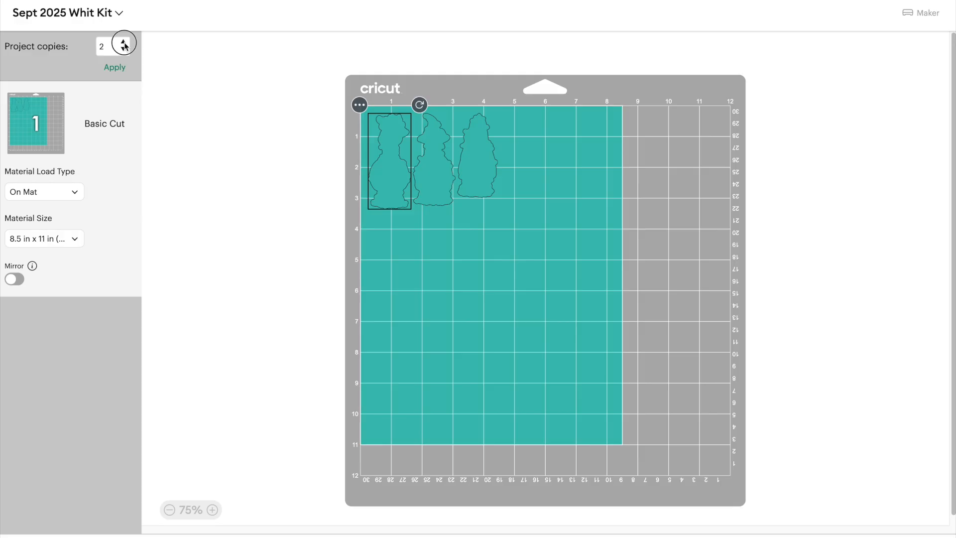
Step: Apply 3 project copies and set the material size to 8.5 in x 11 in (Letter) again
click(114, 70)
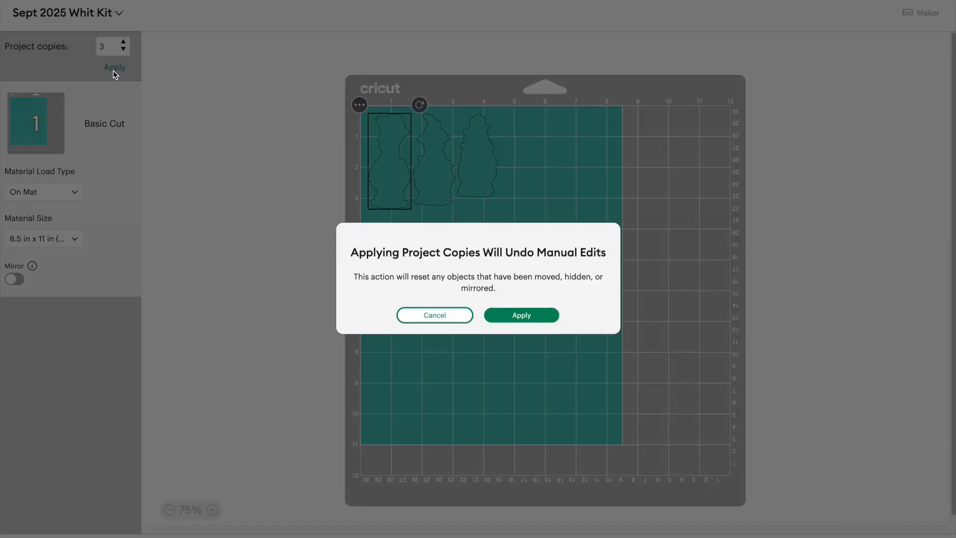
click(533, 321)
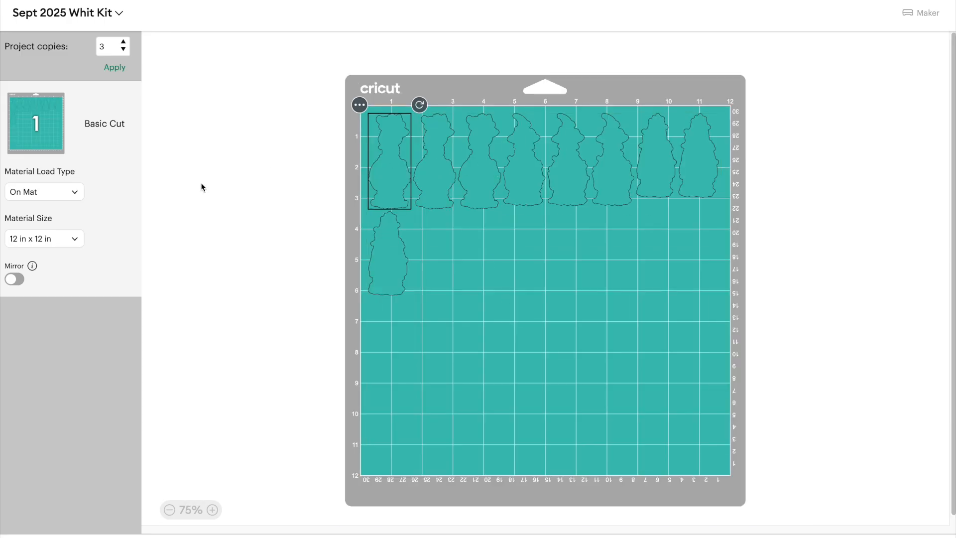
click(55, 241)
scroll(55, 355, up, 3)
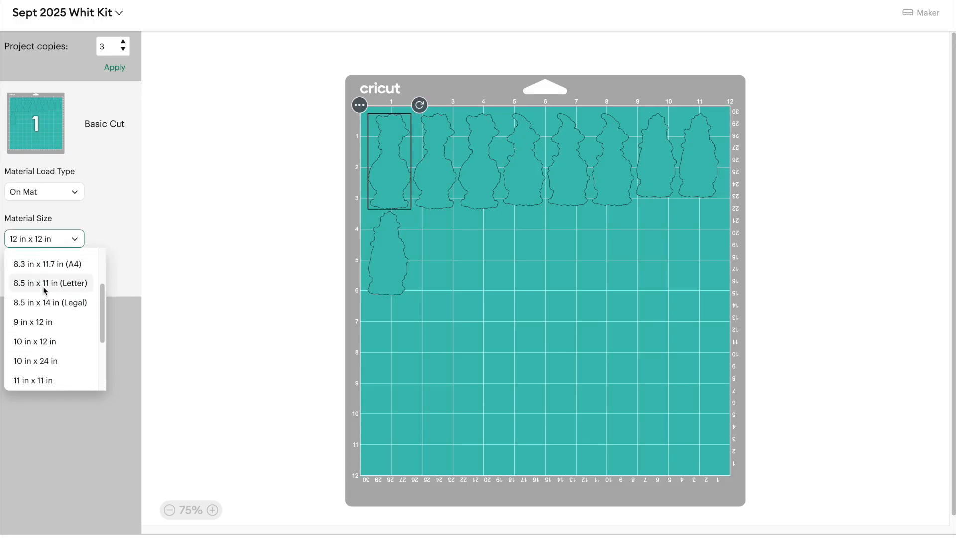
click(42, 284)
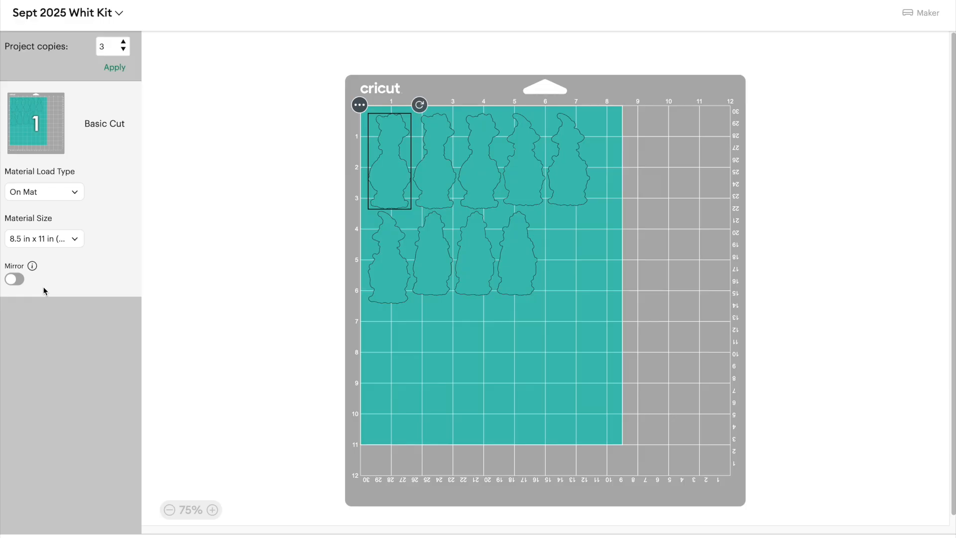
Step: Raise the project copies to 4, apply them, and reselect the 8.5 in x 11 in (Letter) material size
click(123, 43)
click(114, 68)
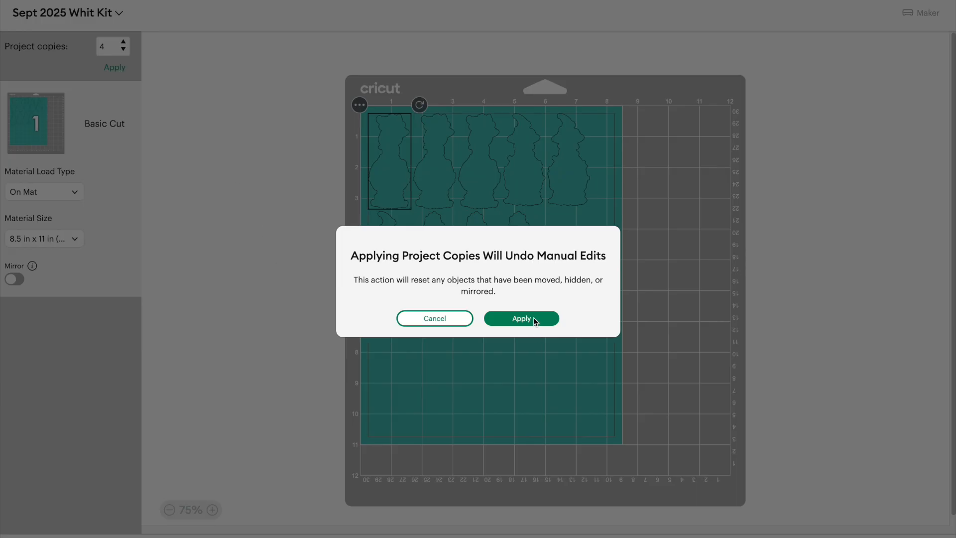
click(533, 318)
click(40, 243)
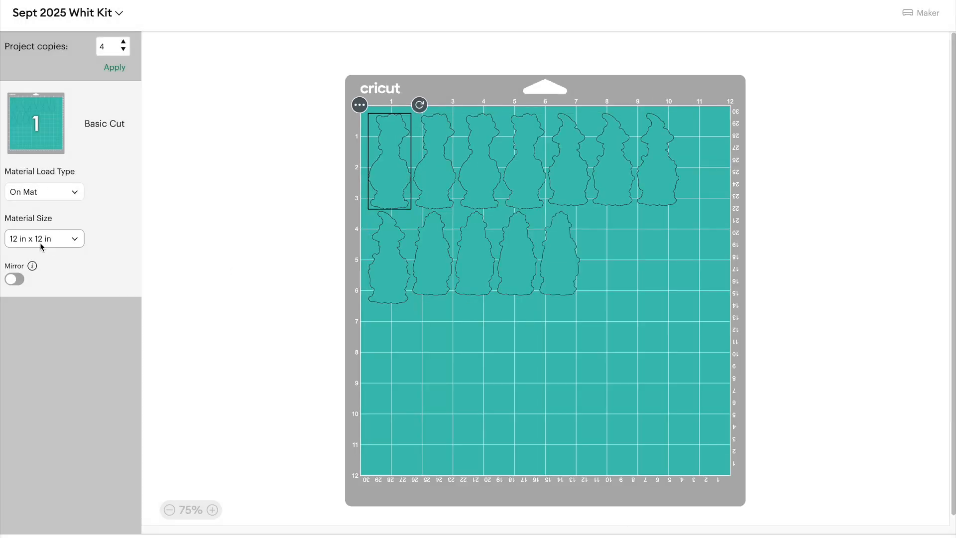
scroll(61, 322, up, 1)
scroll(62, 319, up, 5)
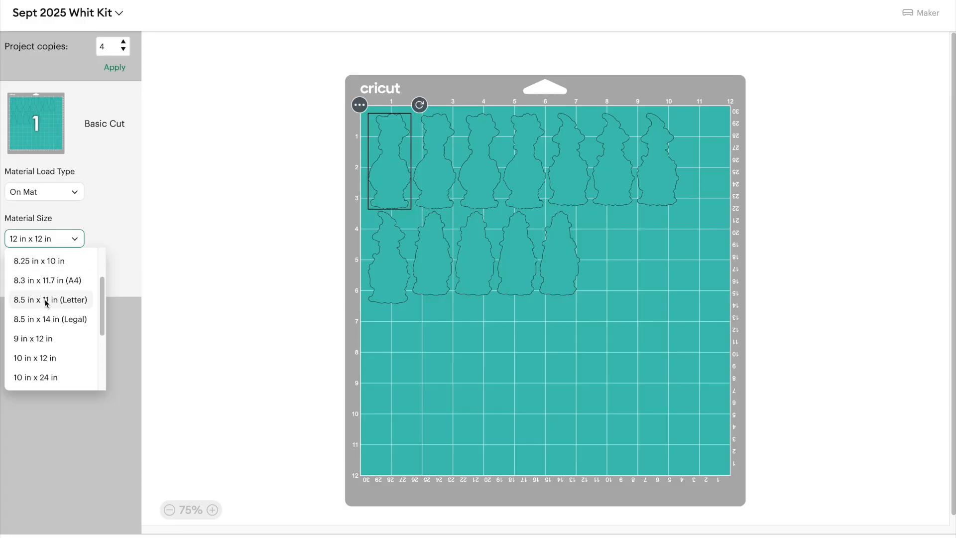
click(44, 299)
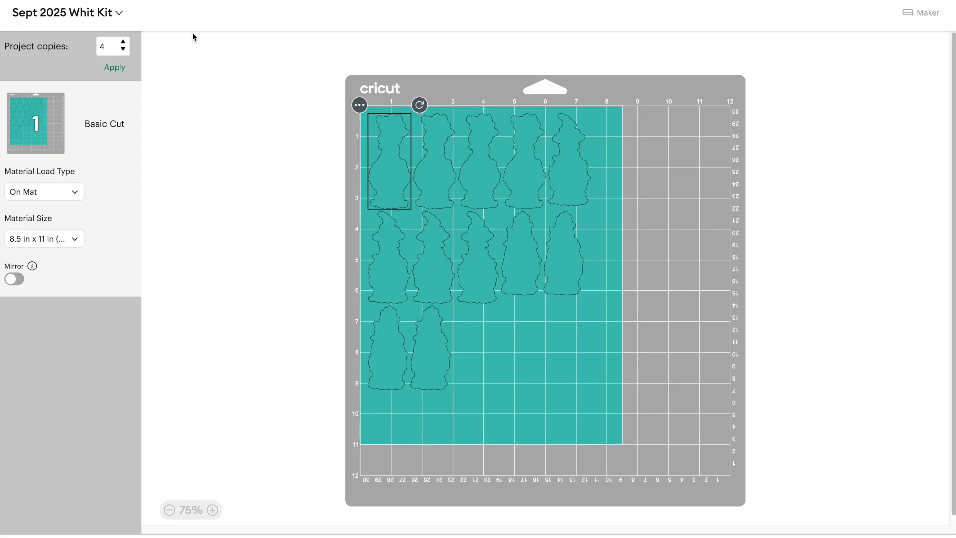
Step: Apply 5 project copies and set the material size back to 8.5 in x 11 in (Letter)
click(124, 42)
click(121, 69)
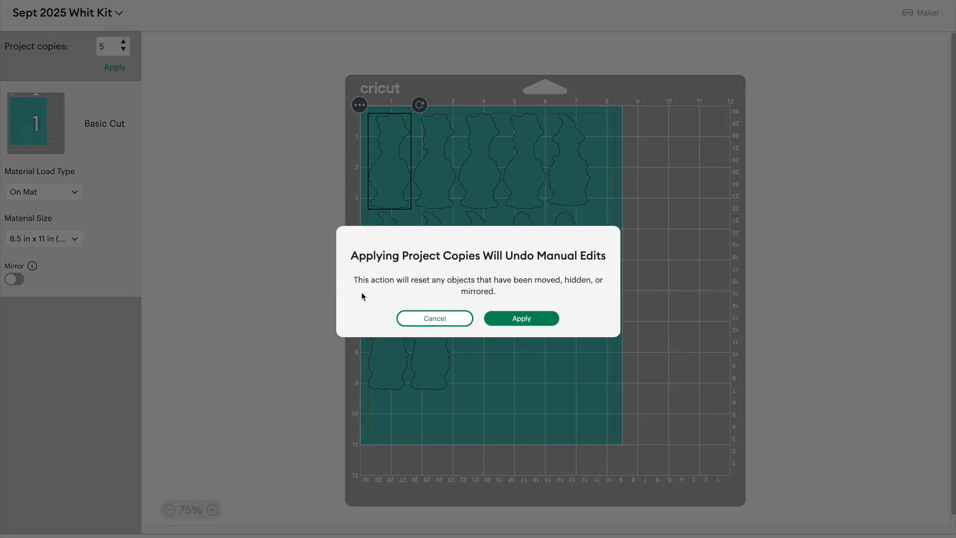
click(530, 320)
click(28, 241)
scroll(45, 279, up, 5)
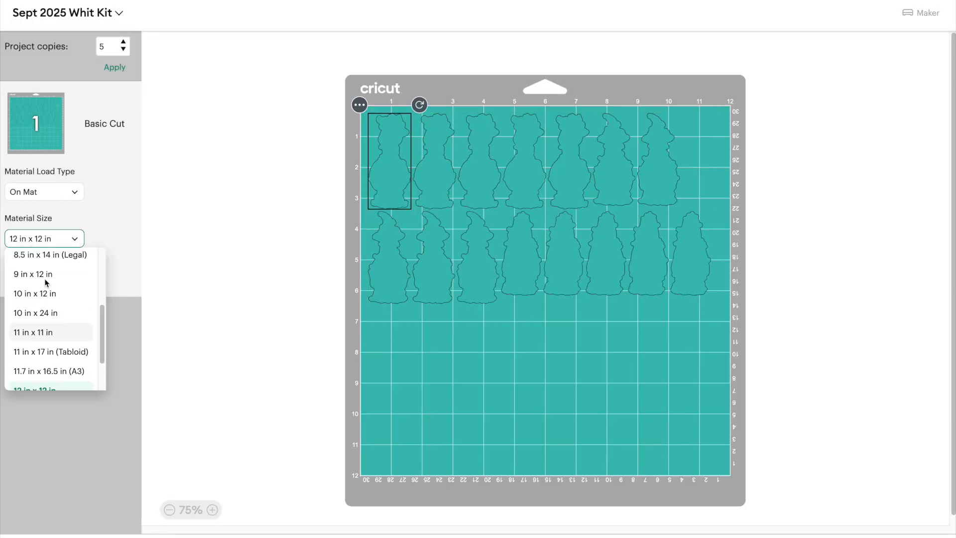
click(54, 287)
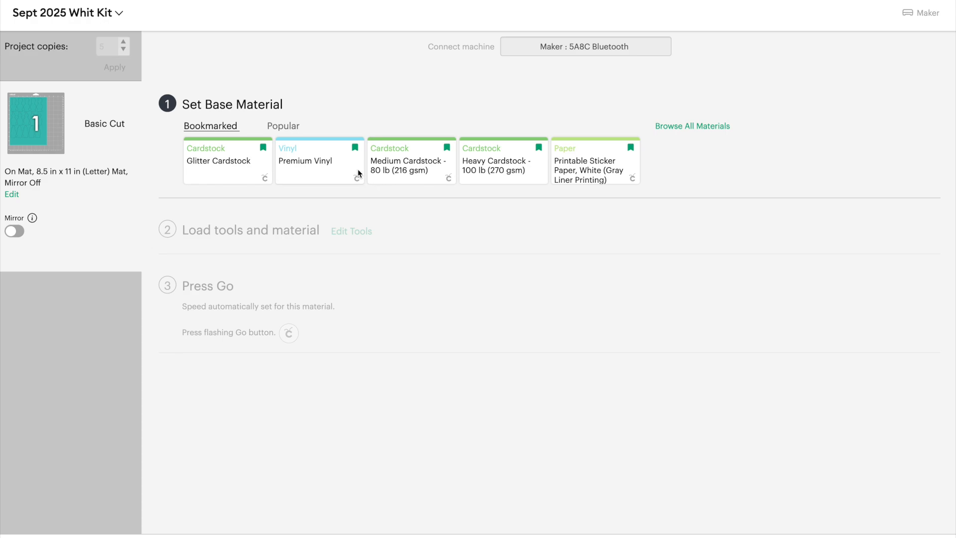
Step: Choose Heavy Cardstock - 100 lb (270 gsm) as the base material for the figures and set the pressure to More
click(512, 162)
click(228, 229)
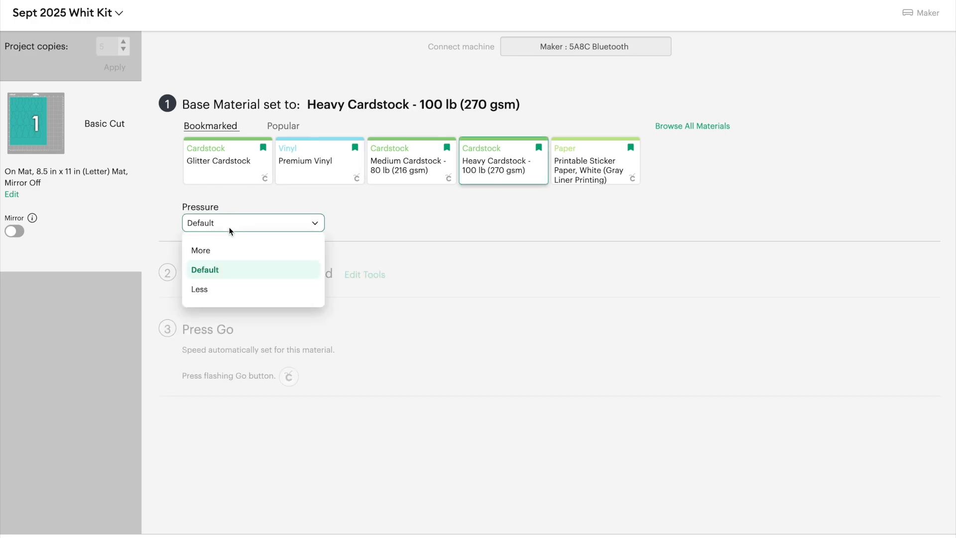
click(227, 249)
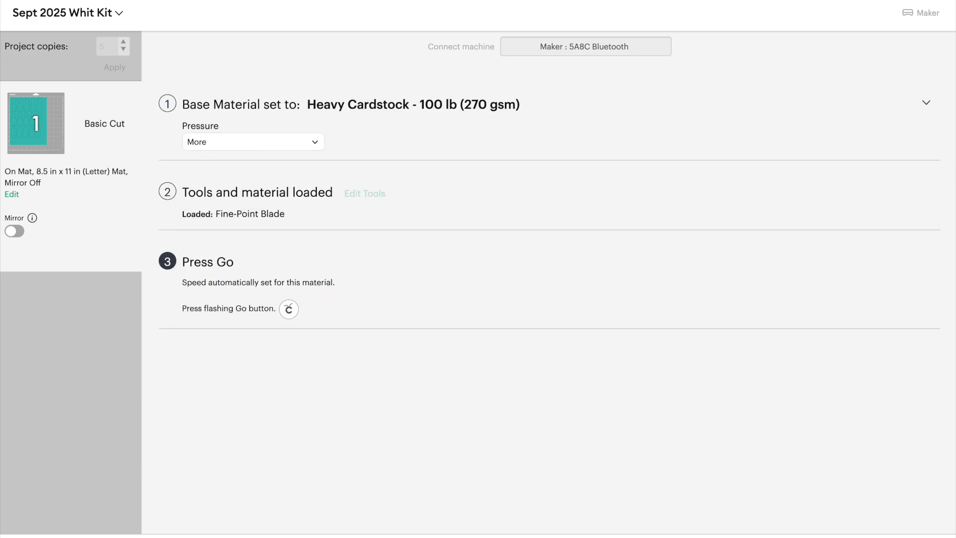